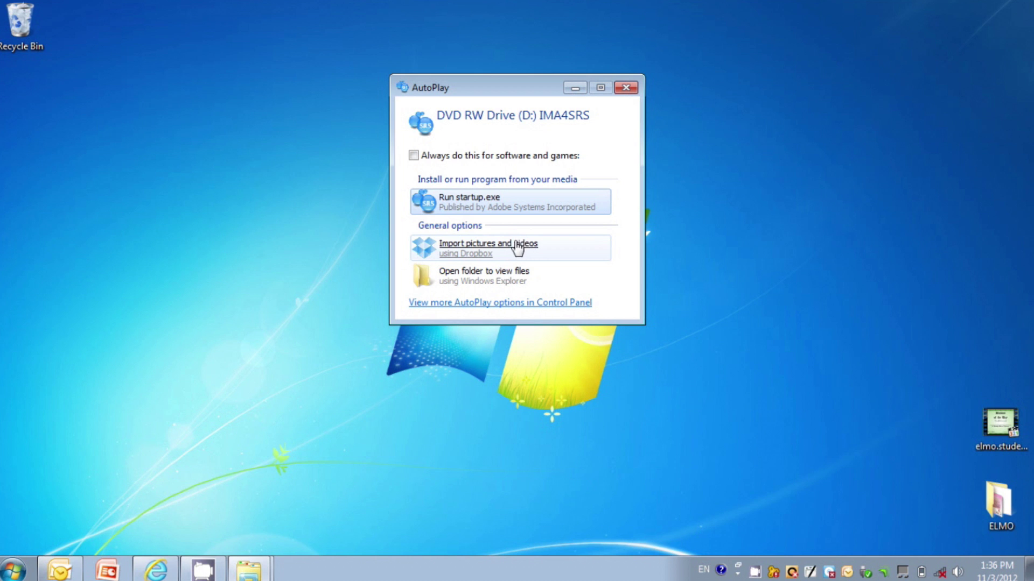
Step: Install Image Mate Accent for SRS from the English setup menu, accepting the licence and default folder
left_click(466, 201)
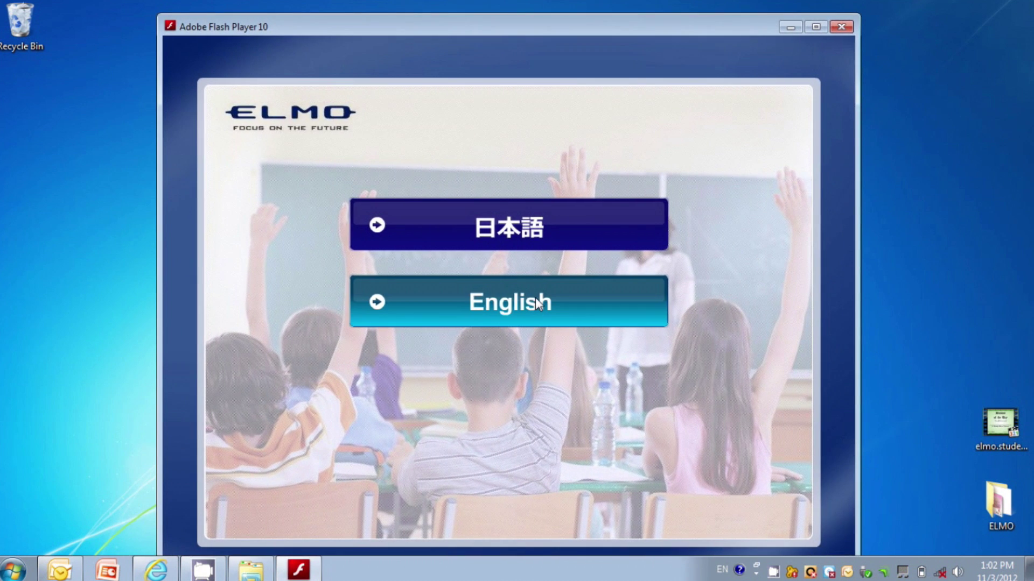
left_click(535, 299)
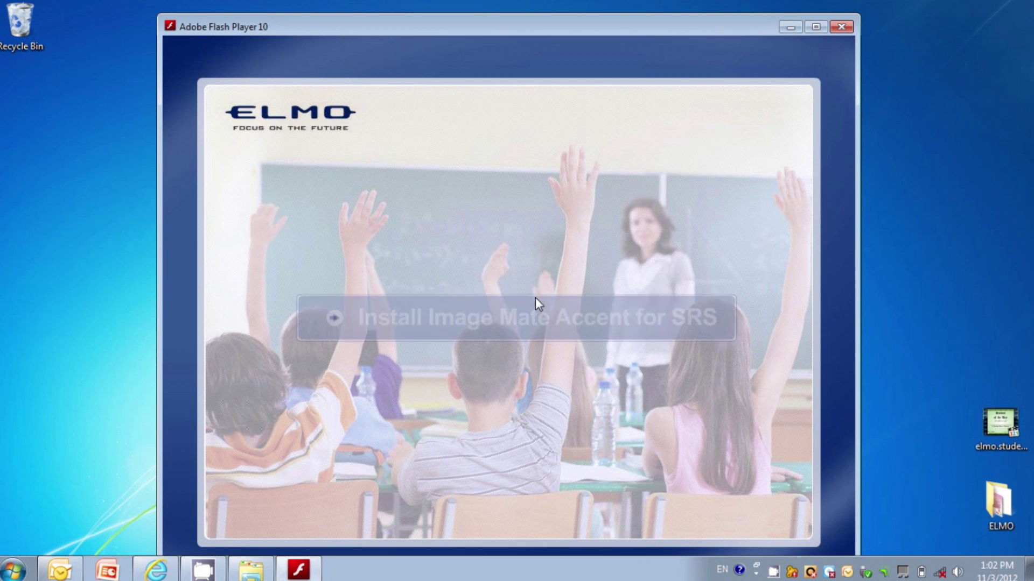
left_click(495, 317)
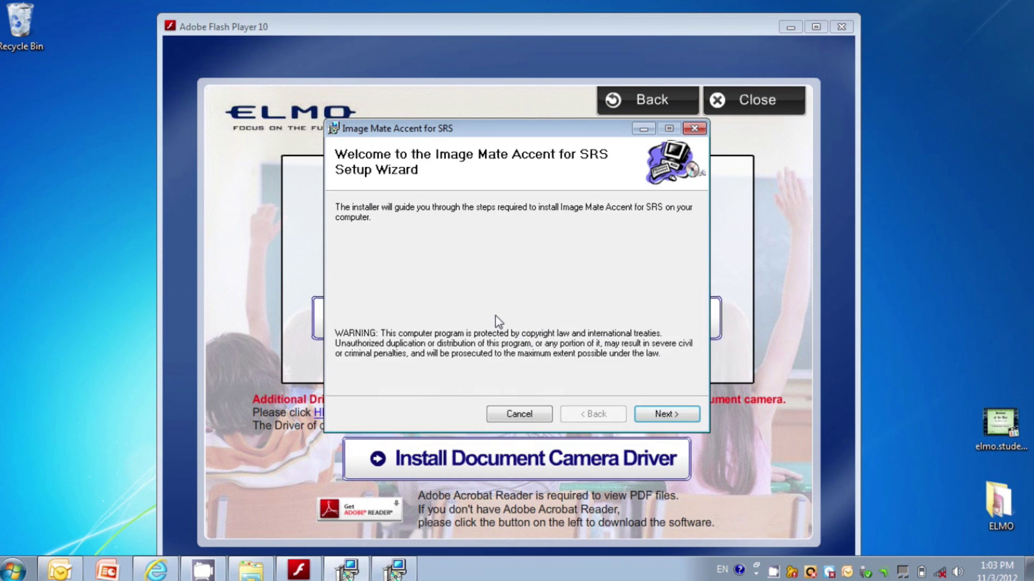
left_click(658, 414)
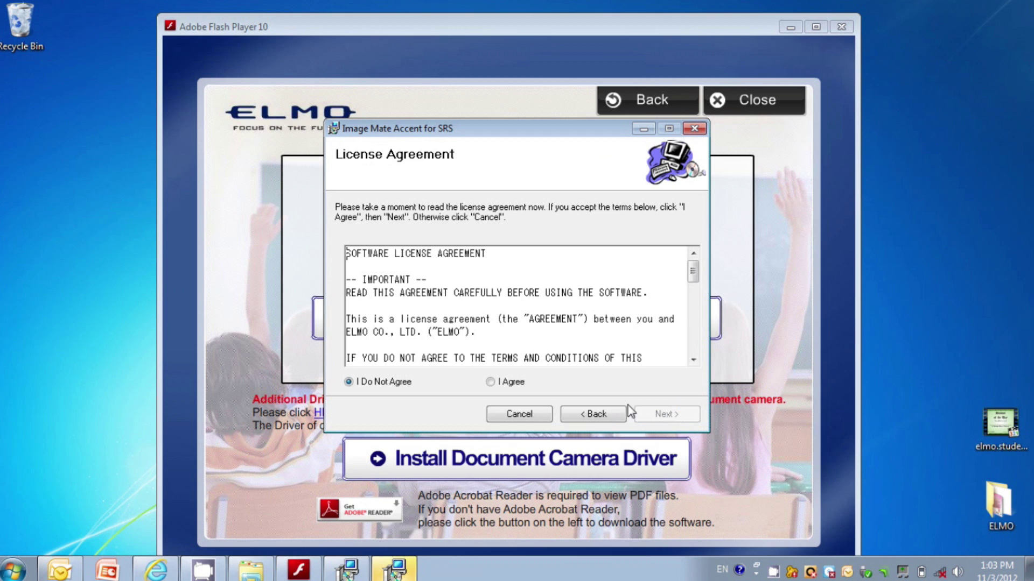
left_click(490, 382)
left_click(664, 416)
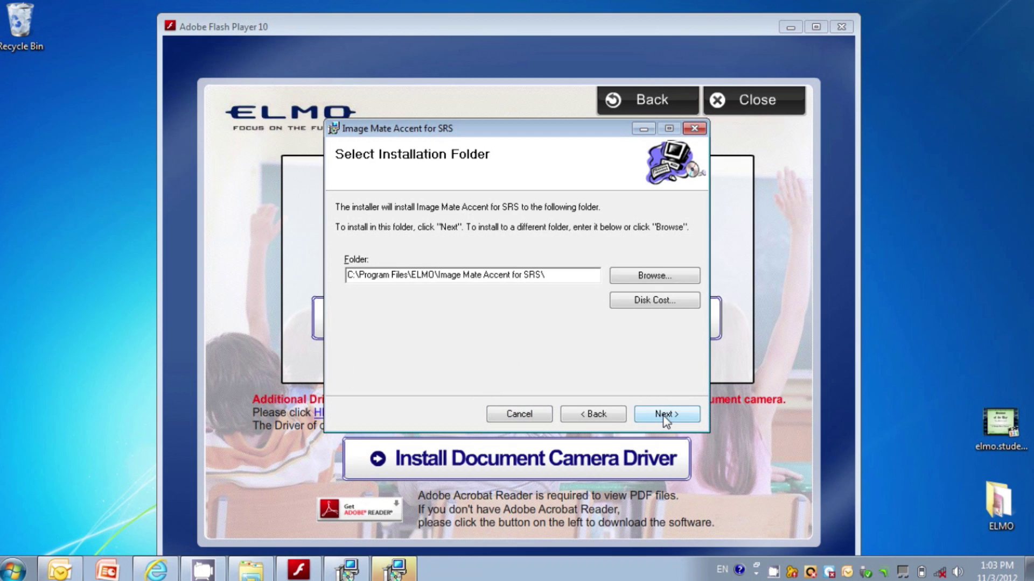
left_click(663, 416)
left_click(663, 416)
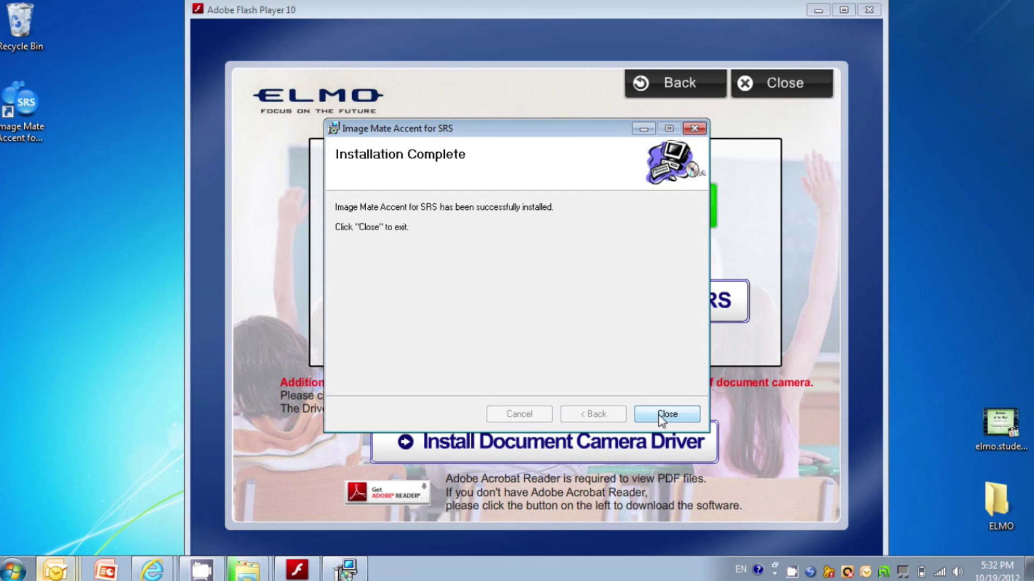
left_click(662, 416)
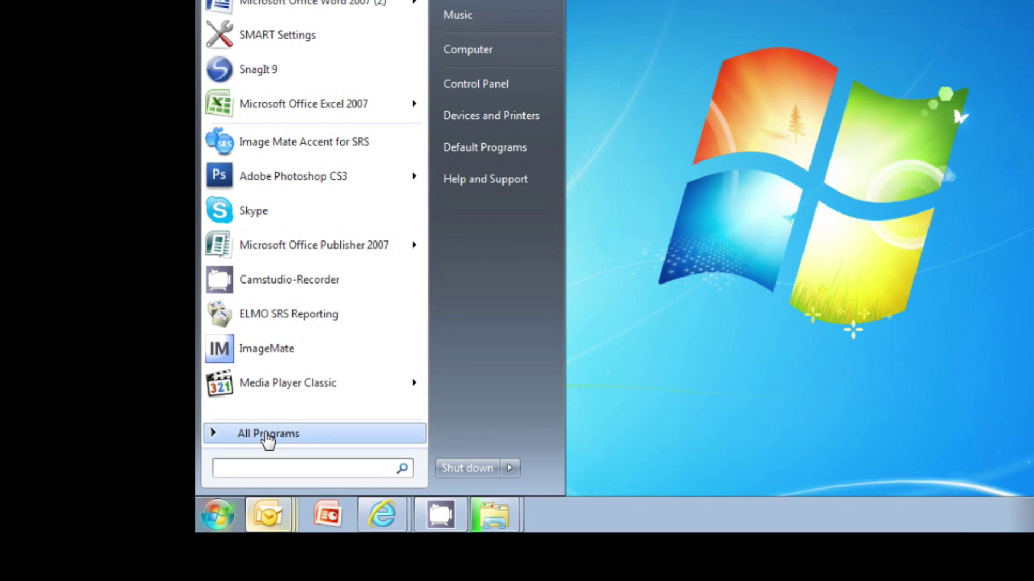
Step: Expand All Programs > ELMO > Image Mate Accent for SRS to reveal ELMO SRS Reporting
left_click(267, 435)
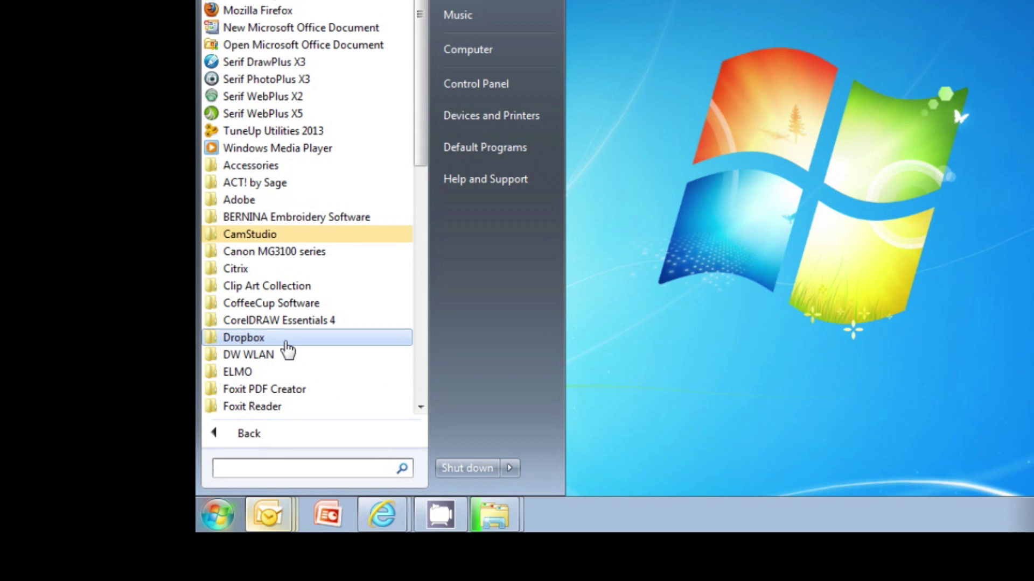
left_click(215, 377)
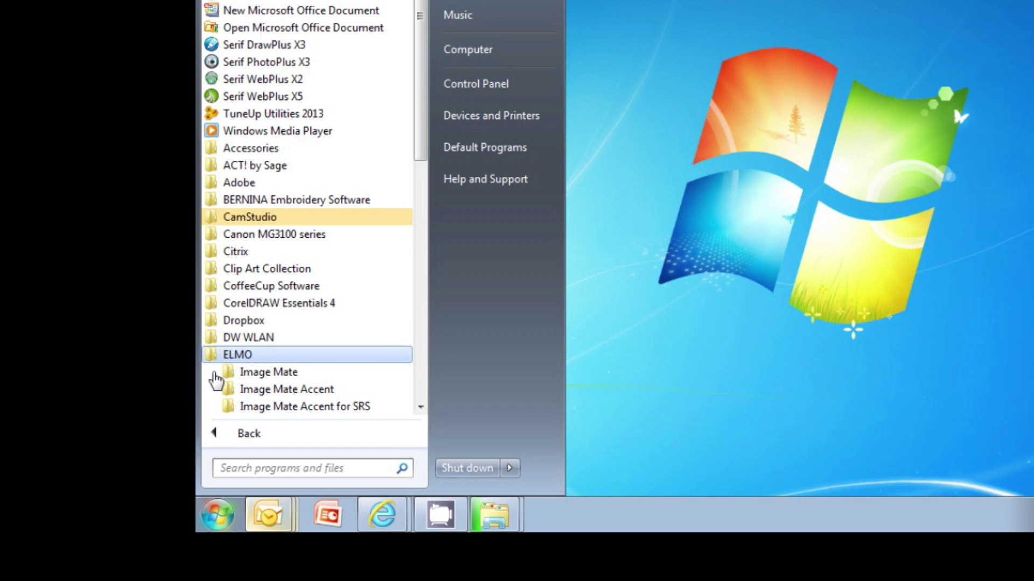
left_click(246, 406)
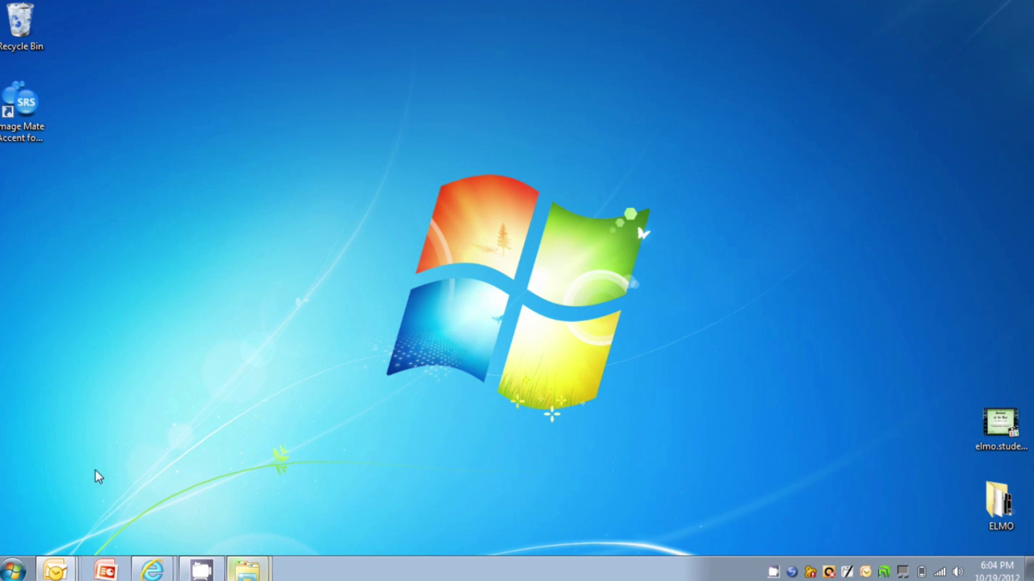
Step: Launch ELMO SRS Reporting from the Start menu, maximize it, and switch to the SRS page
left_click(13, 570)
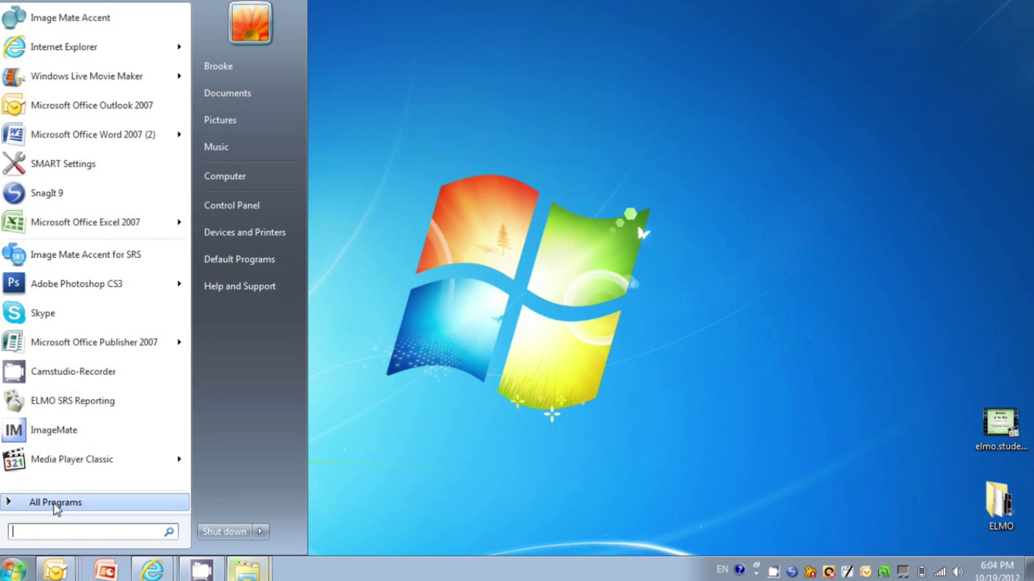
left_click(56, 507)
left_click(12, 380)
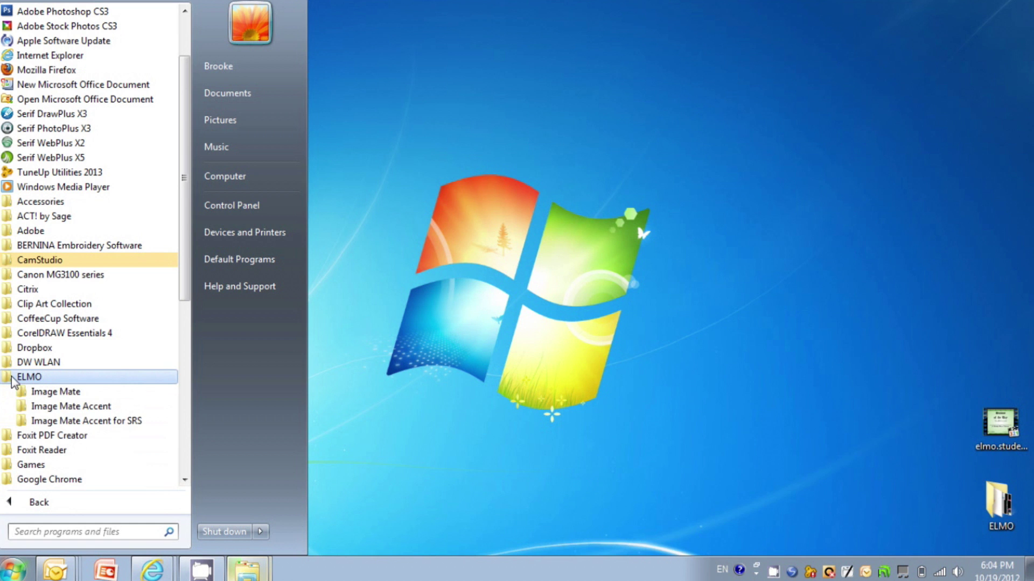
left_click(55, 425)
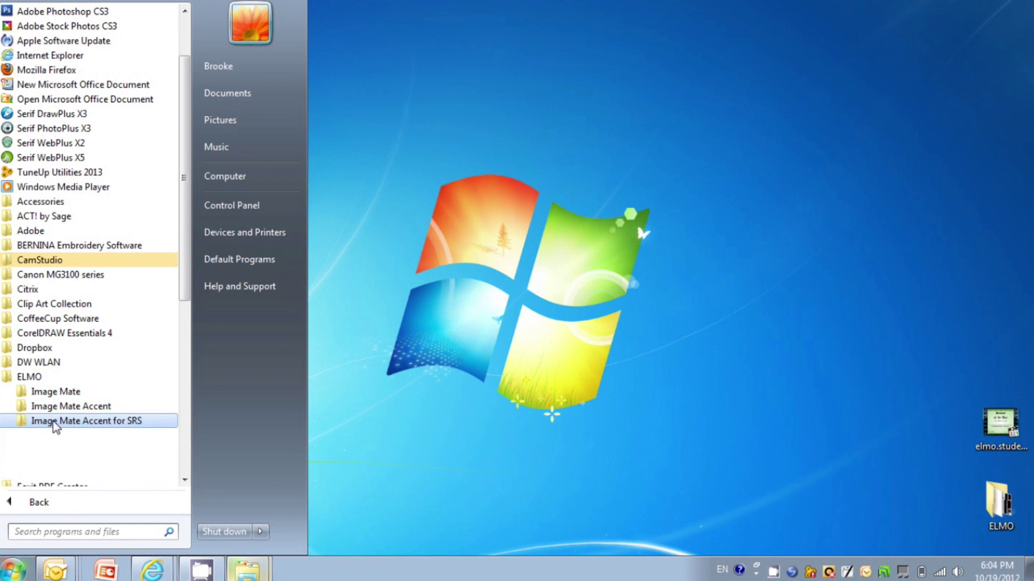
left_click(76, 454)
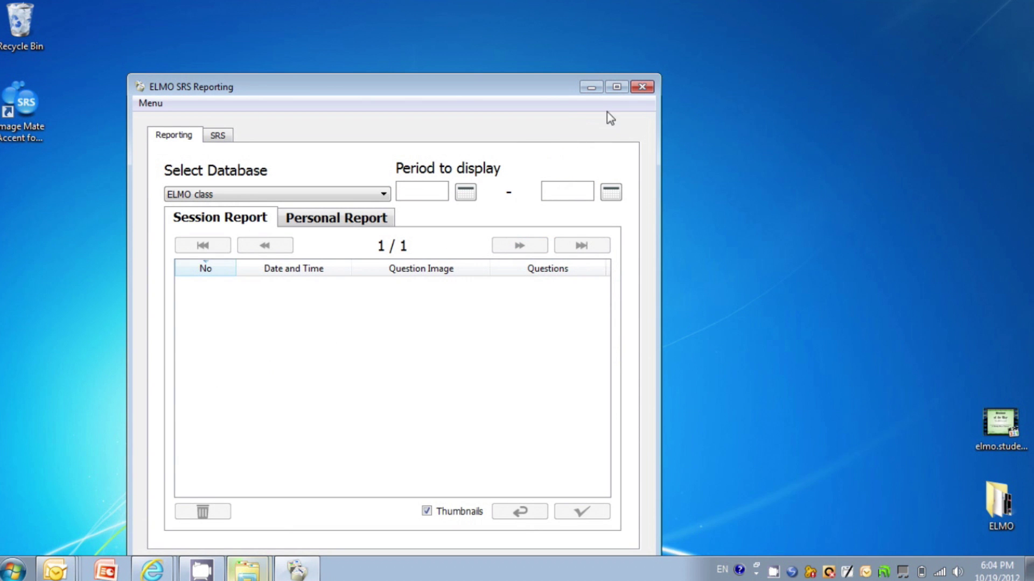
left_click(617, 88)
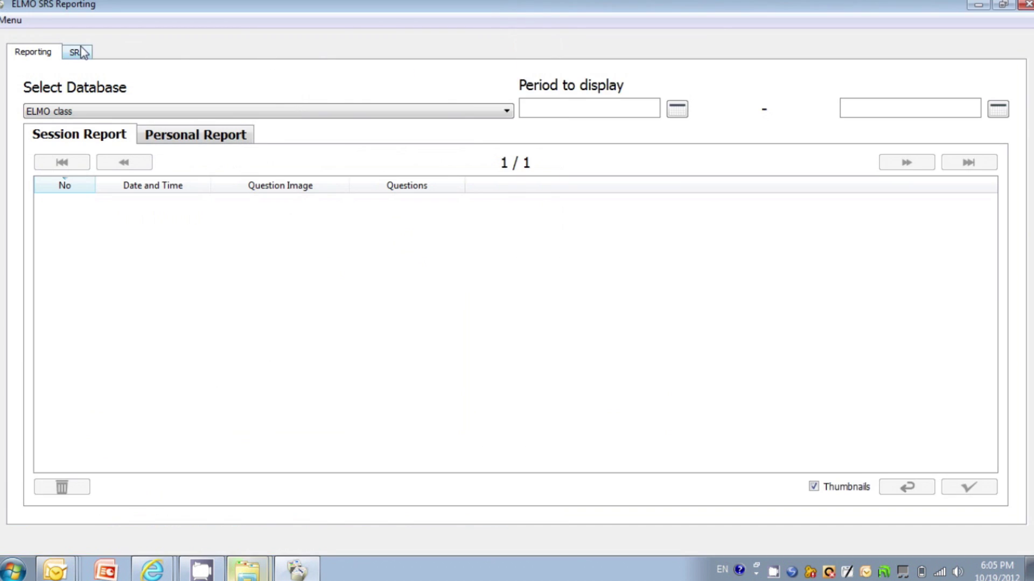
left_click(78, 54)
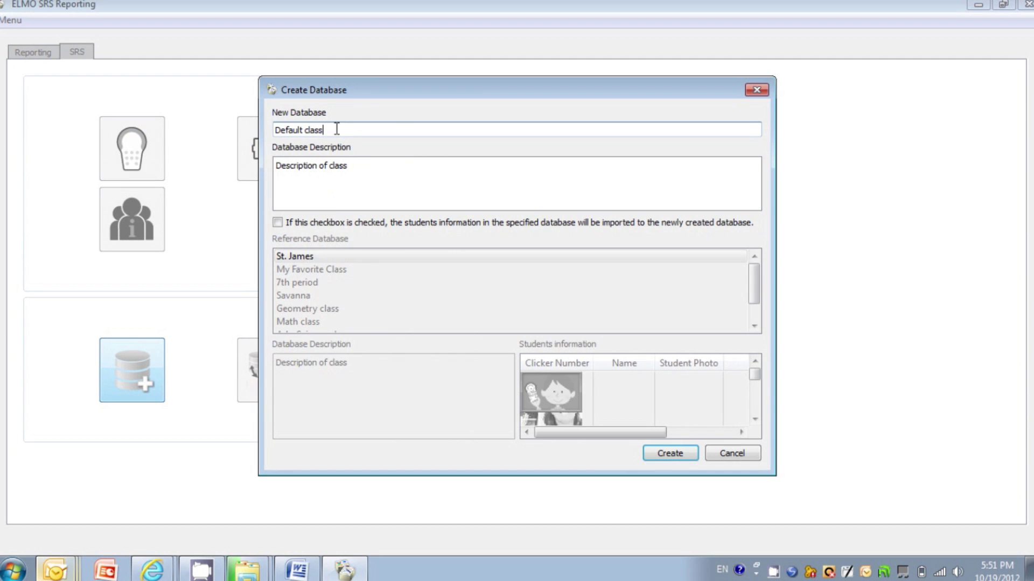
Step: Replace the default database name so the new class database is named 'ELMO class'
left_click_drag(347, 131, 276, 132)
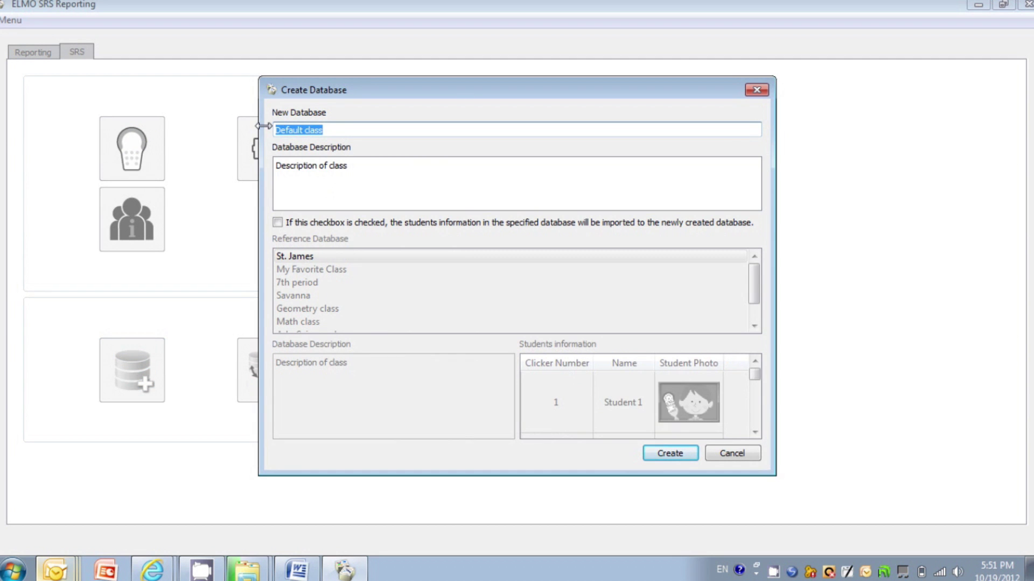
type("EL")
type("MO")
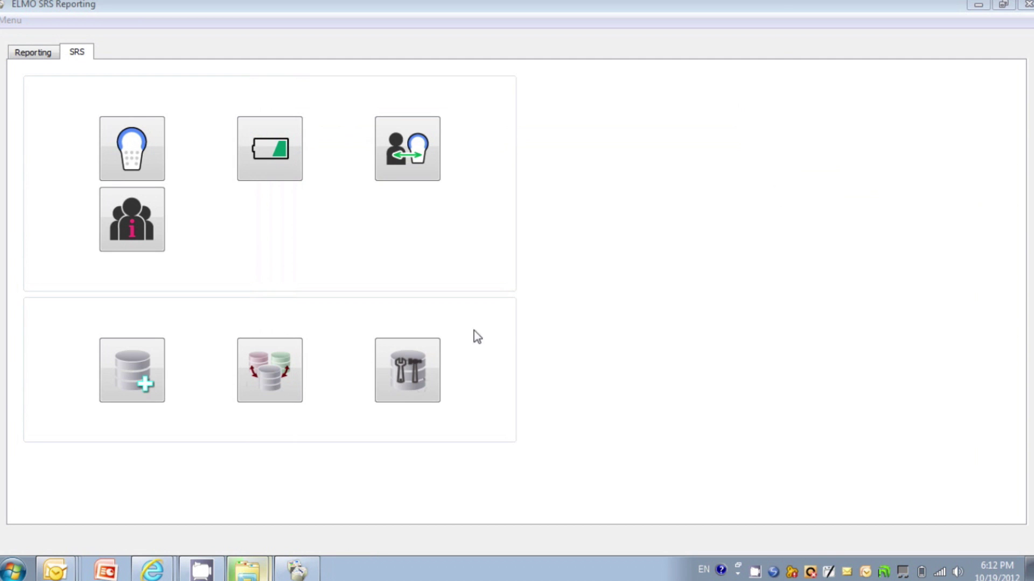
Step: Choose ELMO class in the Select Database window as the active database
left_click(270, 370)
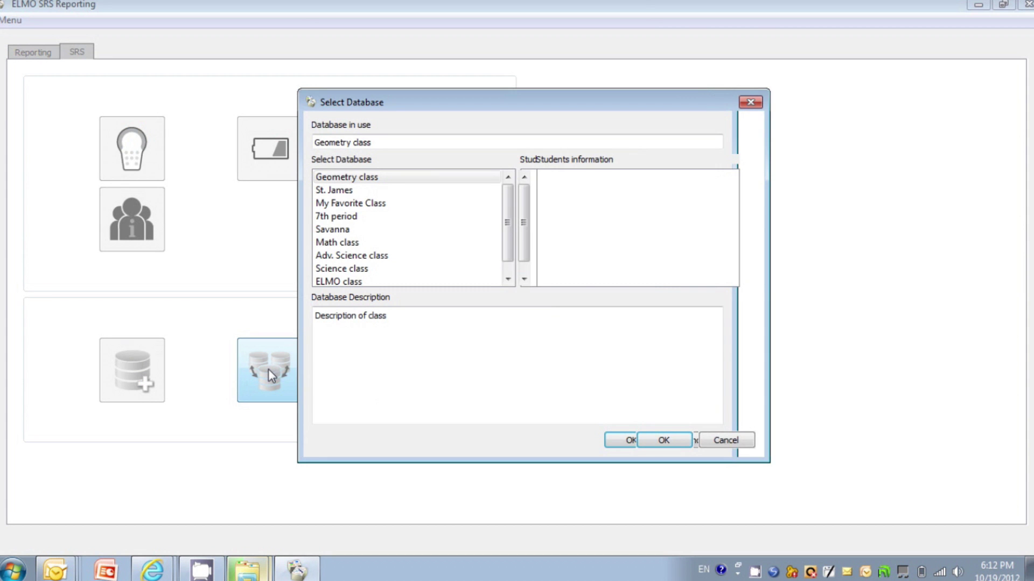
left_click(359, 282)
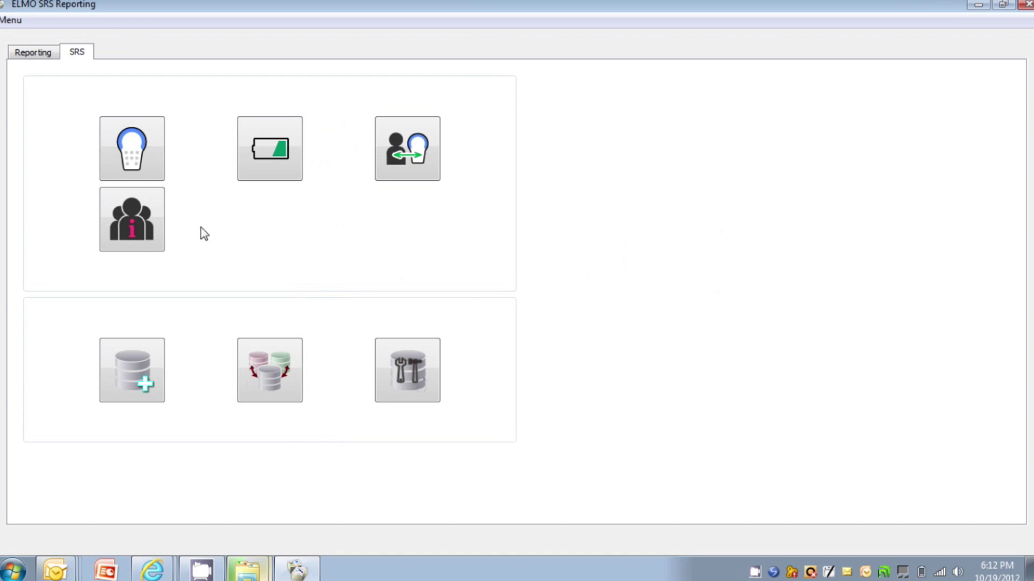
Step: Register clicker 1 (ID 10001) with a webcam photo and the student's name, then save and close
left_click(144, 221)
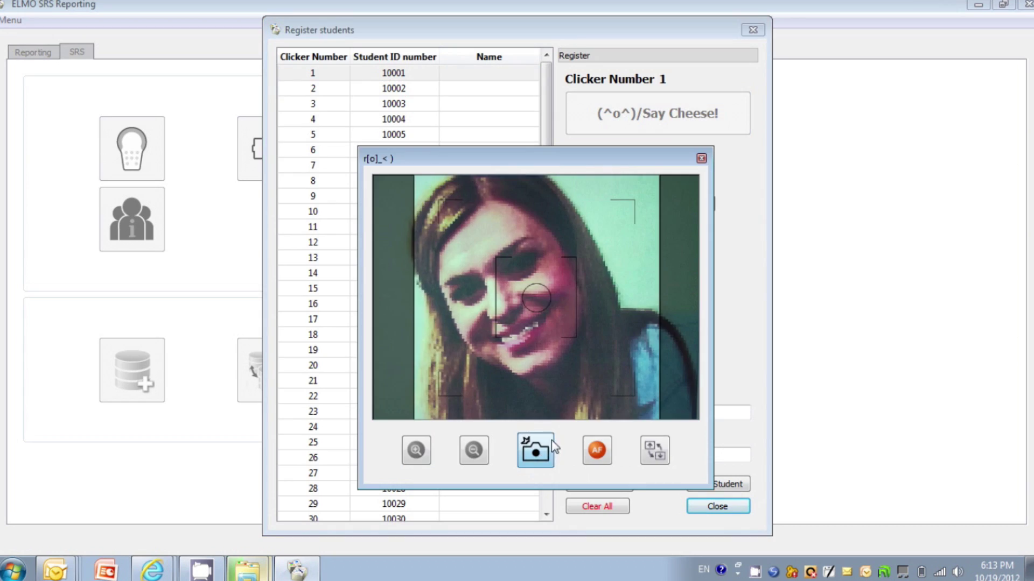
left_click(552, 441)
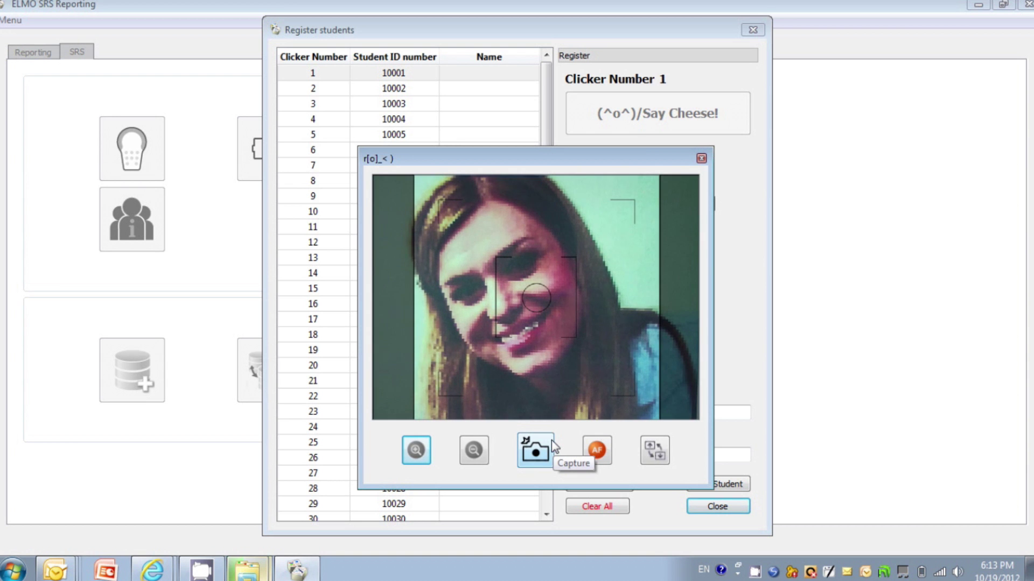
left_click(701, 158)
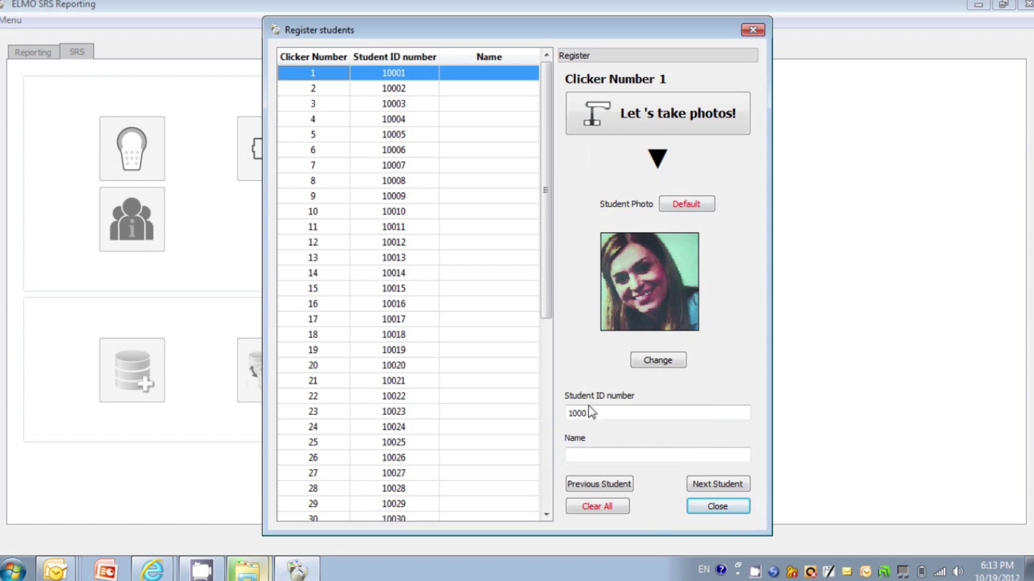
left_click(588, 452)
type("Ms. Elmo")
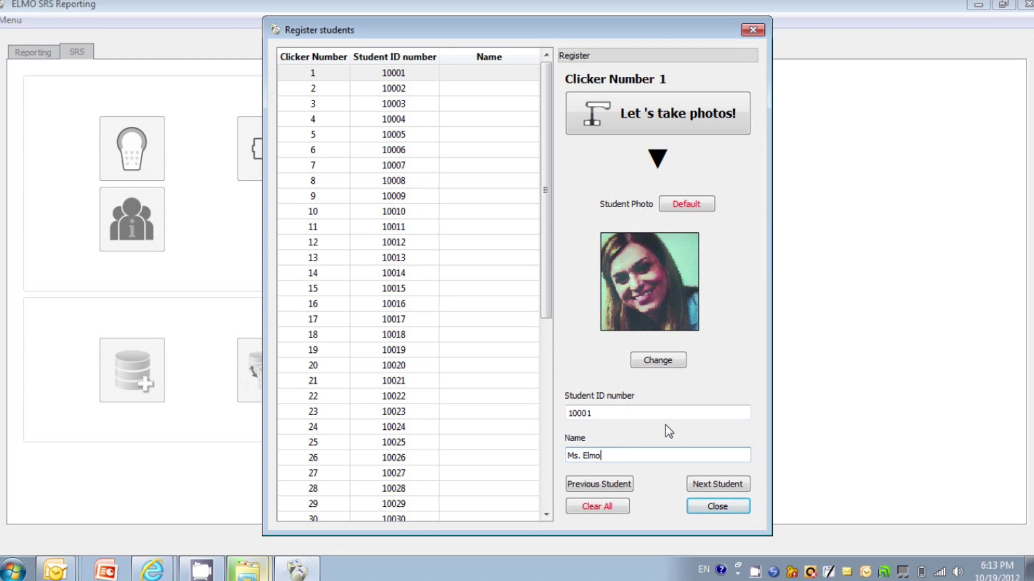
left_click(728, 488)
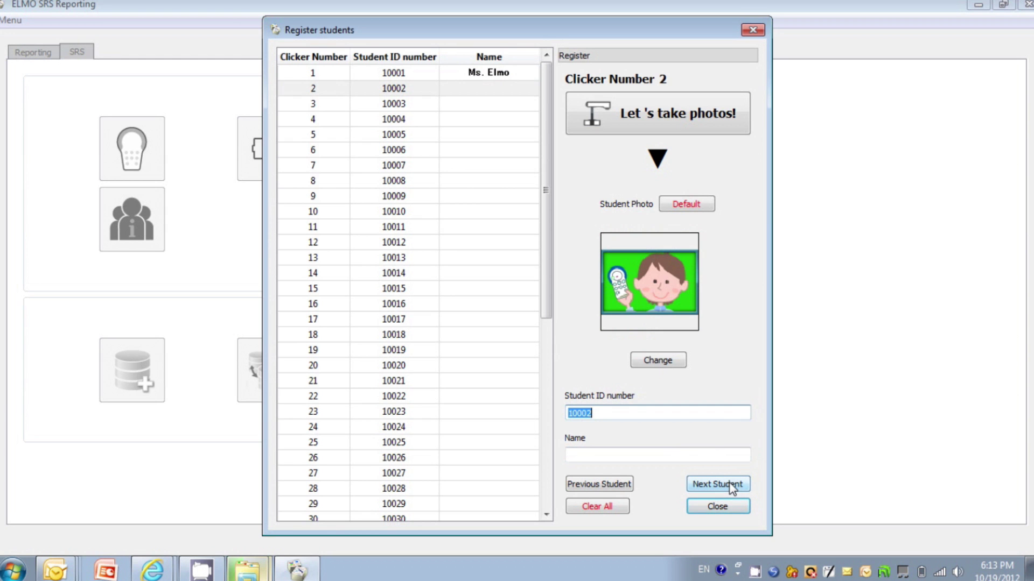
left_click(718, 508)
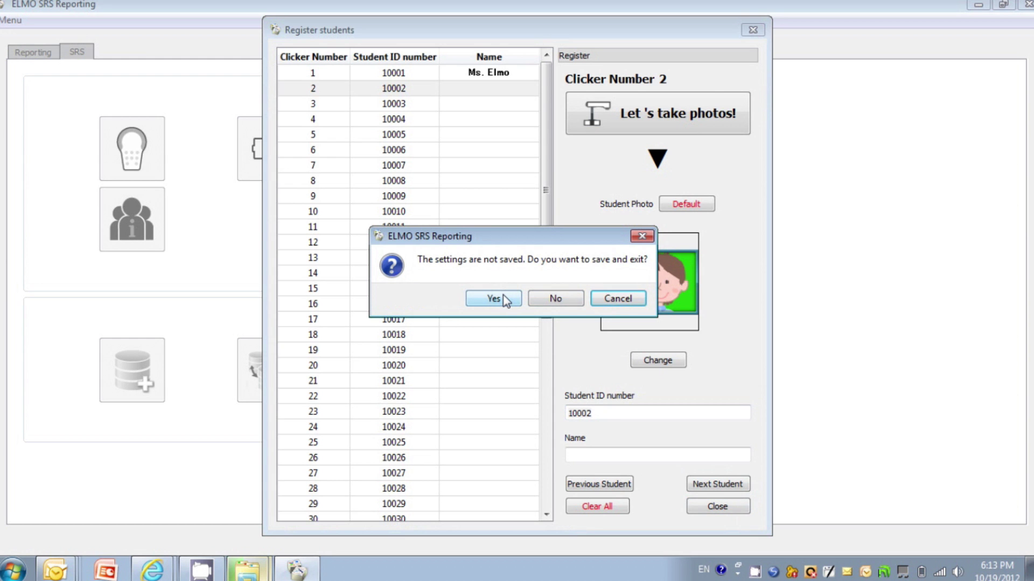
left_click(505, 300)
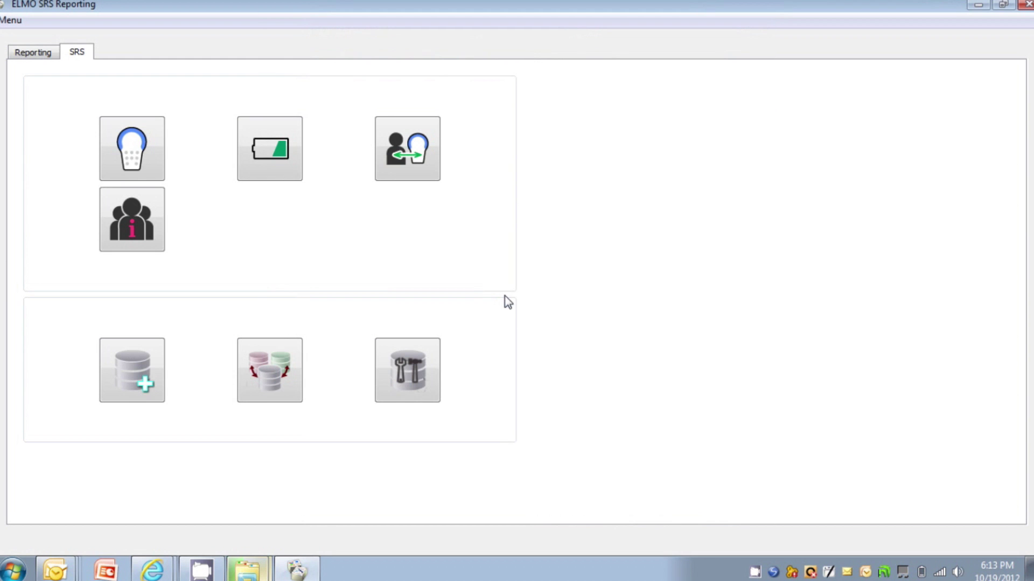
left_click(425, 371)
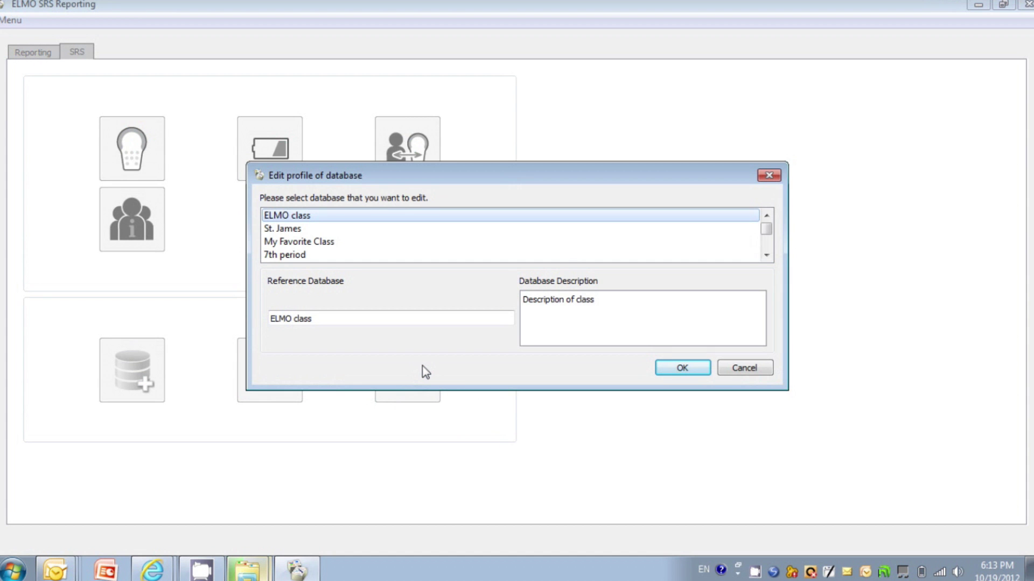
left_click(671, 368)
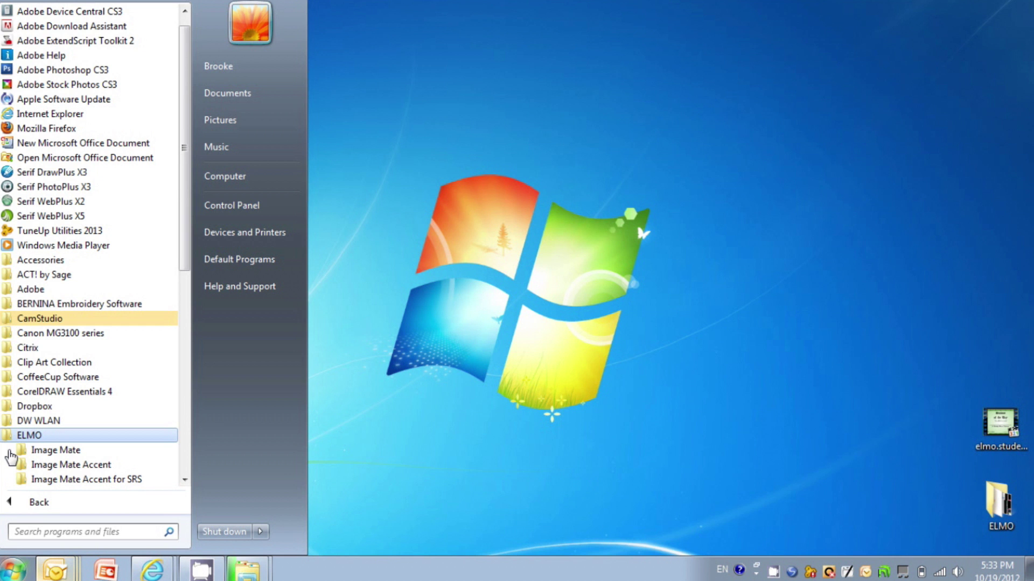
Step: Expand the Image Mate Accent for SRS folder under ELMO to list its four programs
left_click(41, 480)
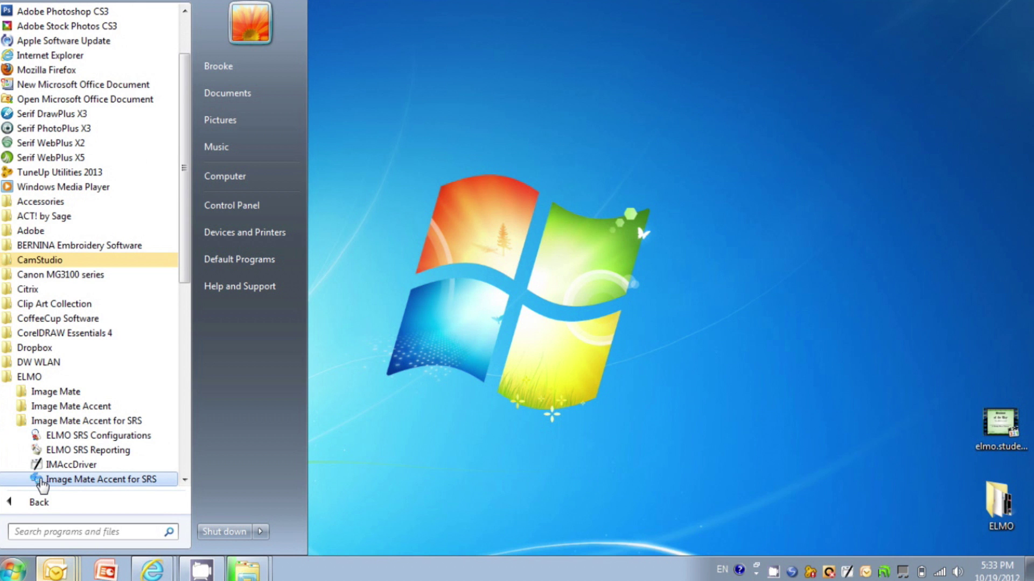